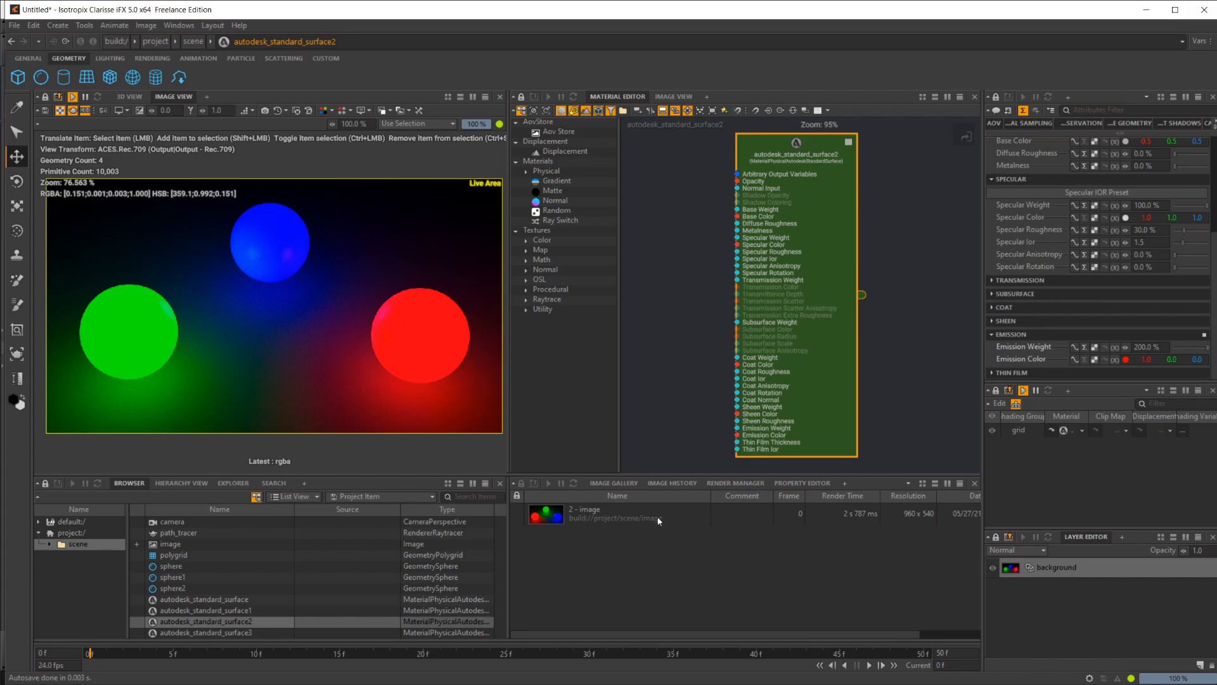
- Show the Image History panel and view the list of panel types that can be added
click(653, 484)
click(613, 483)
click(663, 483)
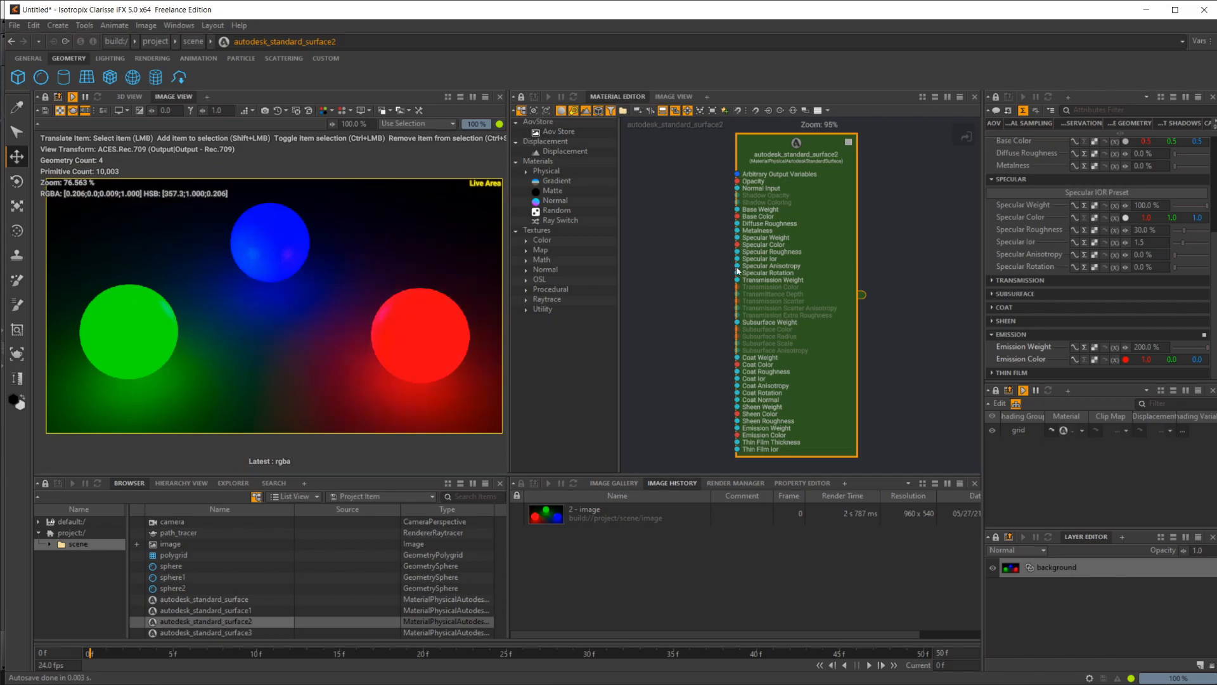
click(845, 483)
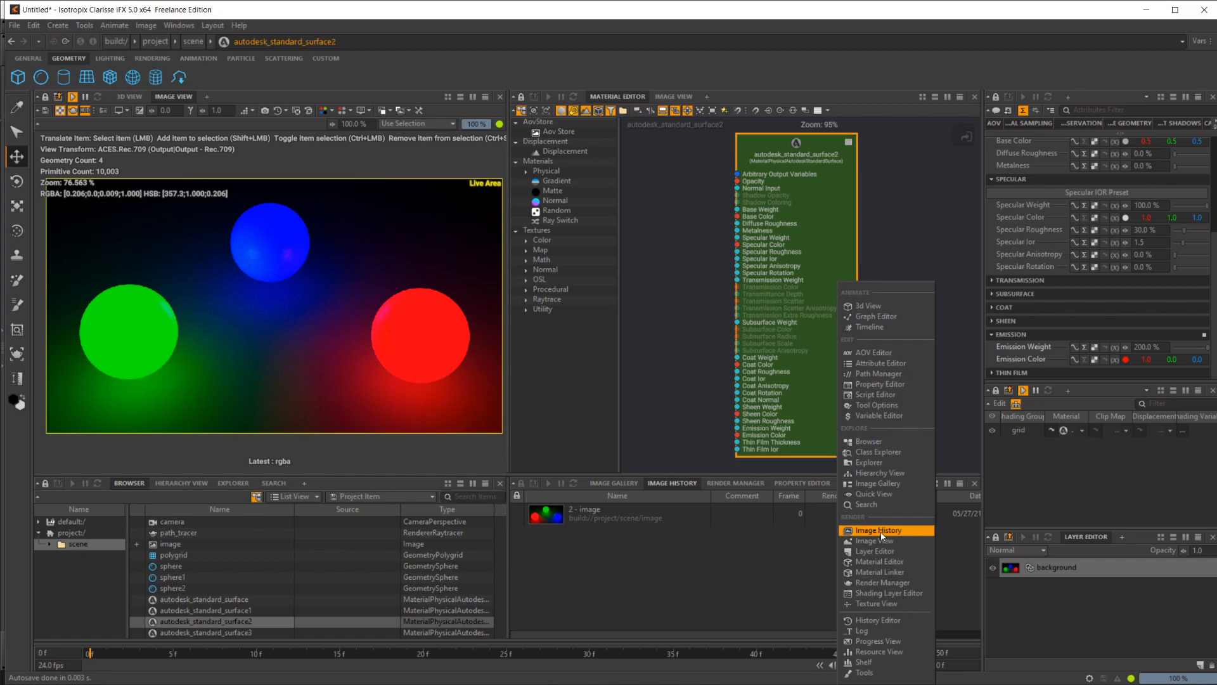
click(595, 575)
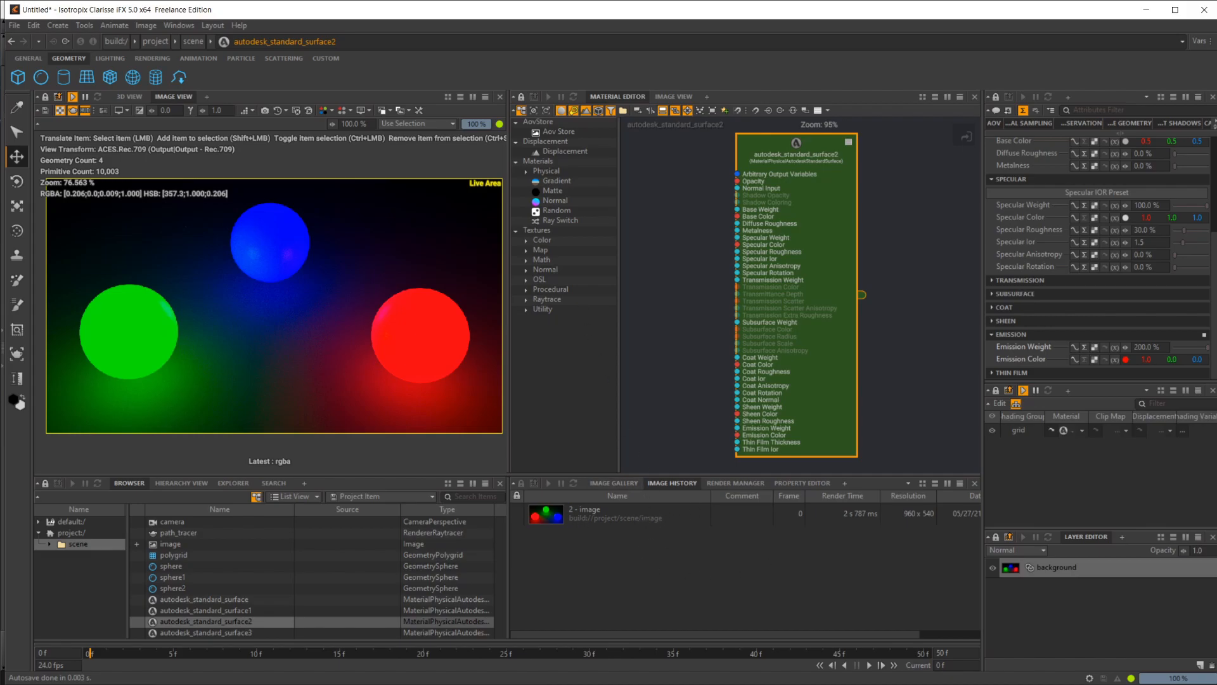
- Review the Image History preferences, including history mode and size, keep the mode on Manual and close the preferences
click(34, 26)
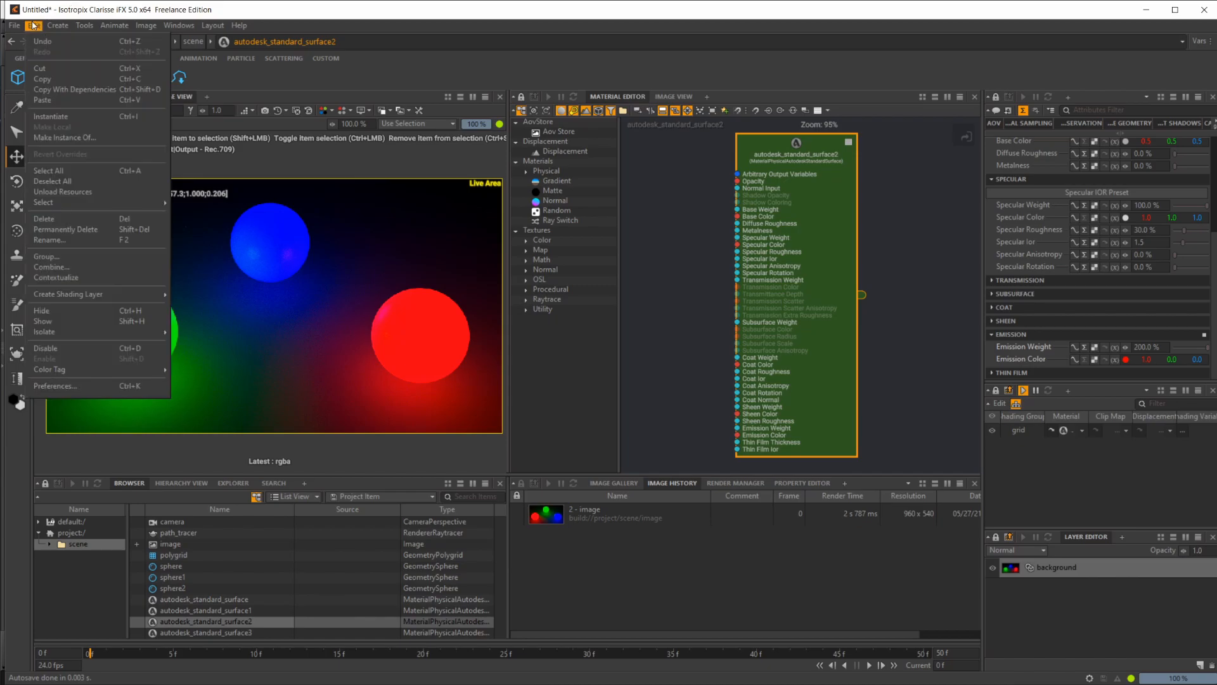
click(70, 386)
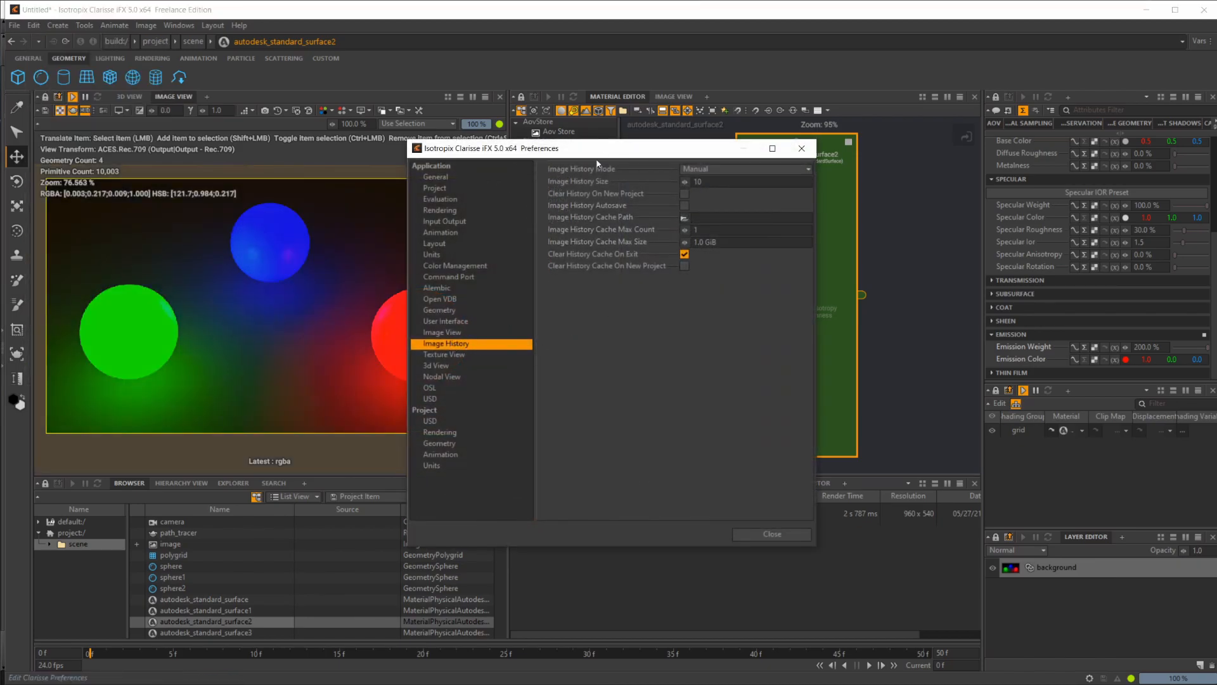
click(741, 169)
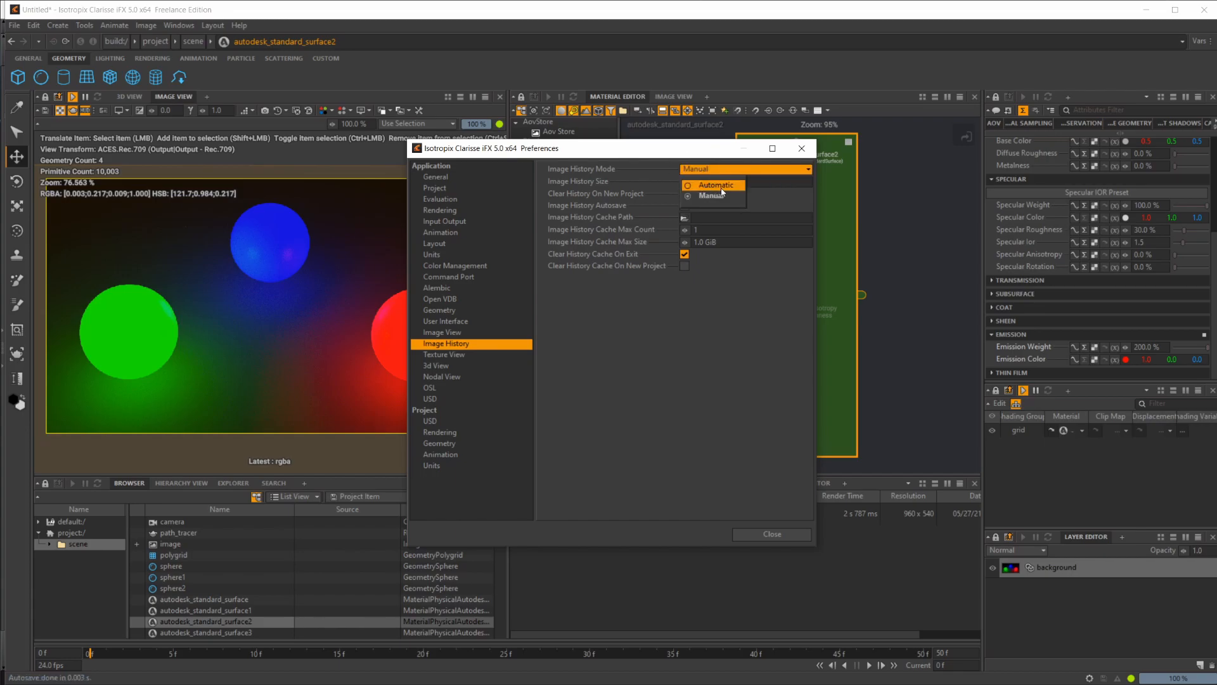
click(711, 196)
click(730, 182)
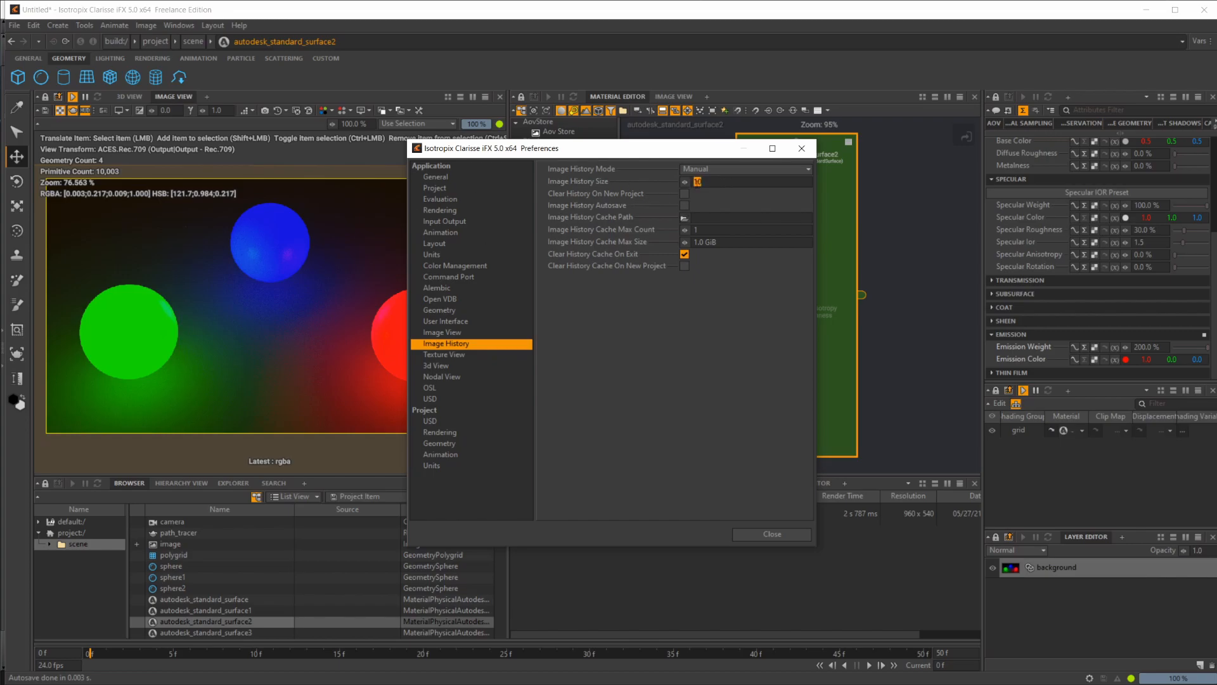
click(712, 170)
click(723, 181)
click(723, 169)
click(707, 196)
click(801, 149)
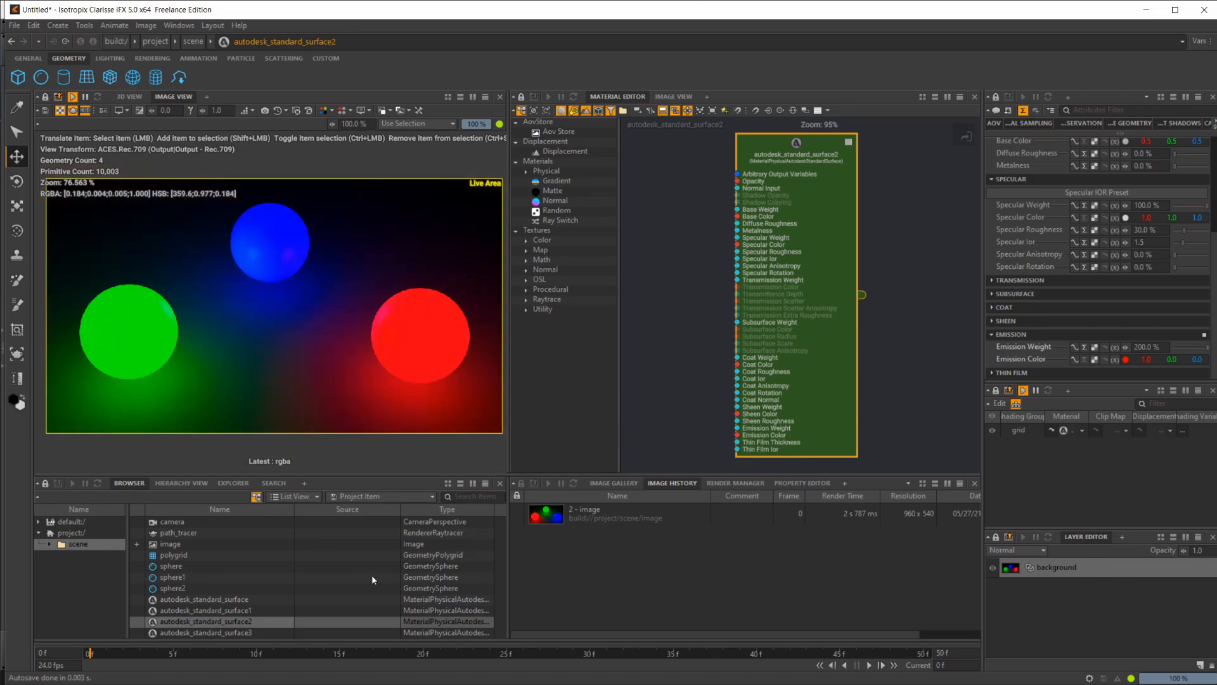
click(233, 620)
click(219, 610)
click(206, 600)
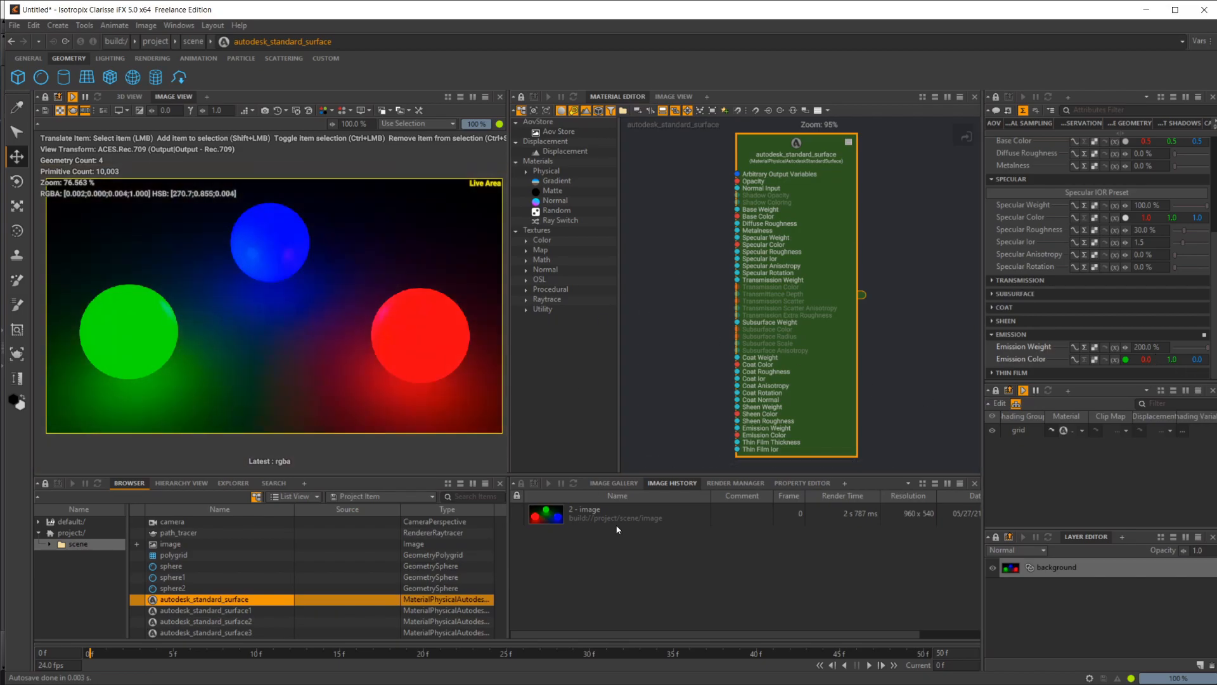
- Display the stored 2 - image render from the image history in the second Image View, beside the current render
click(618, 523)
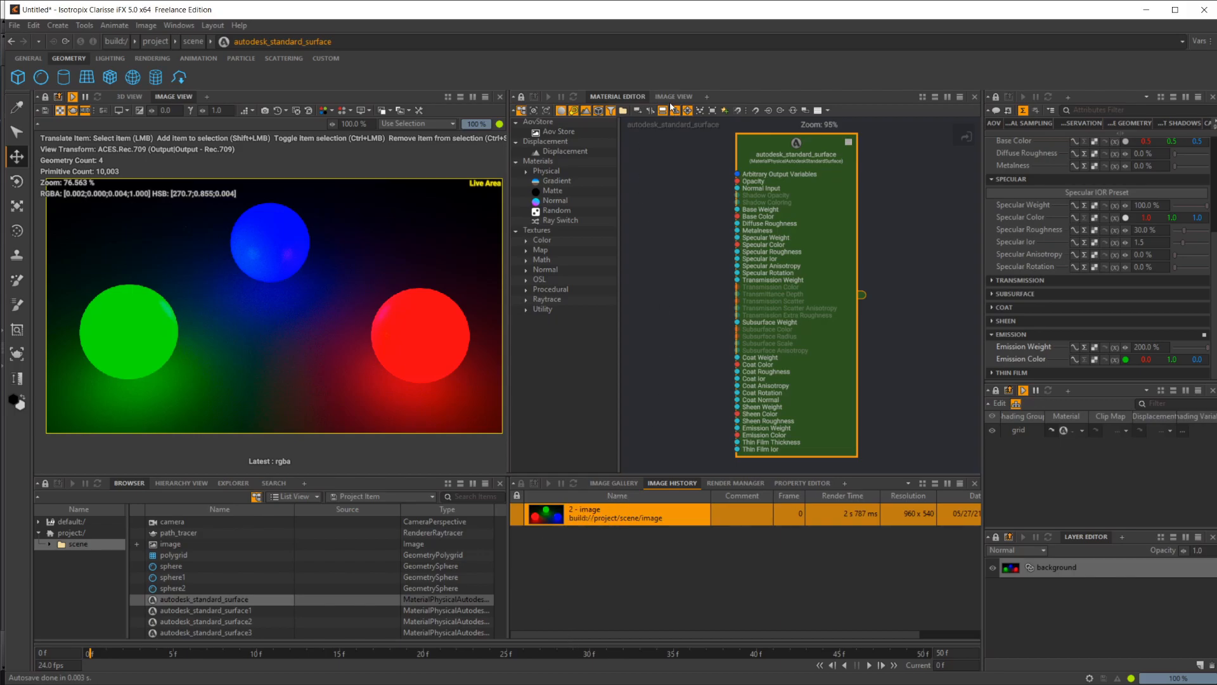
click(673, 97)
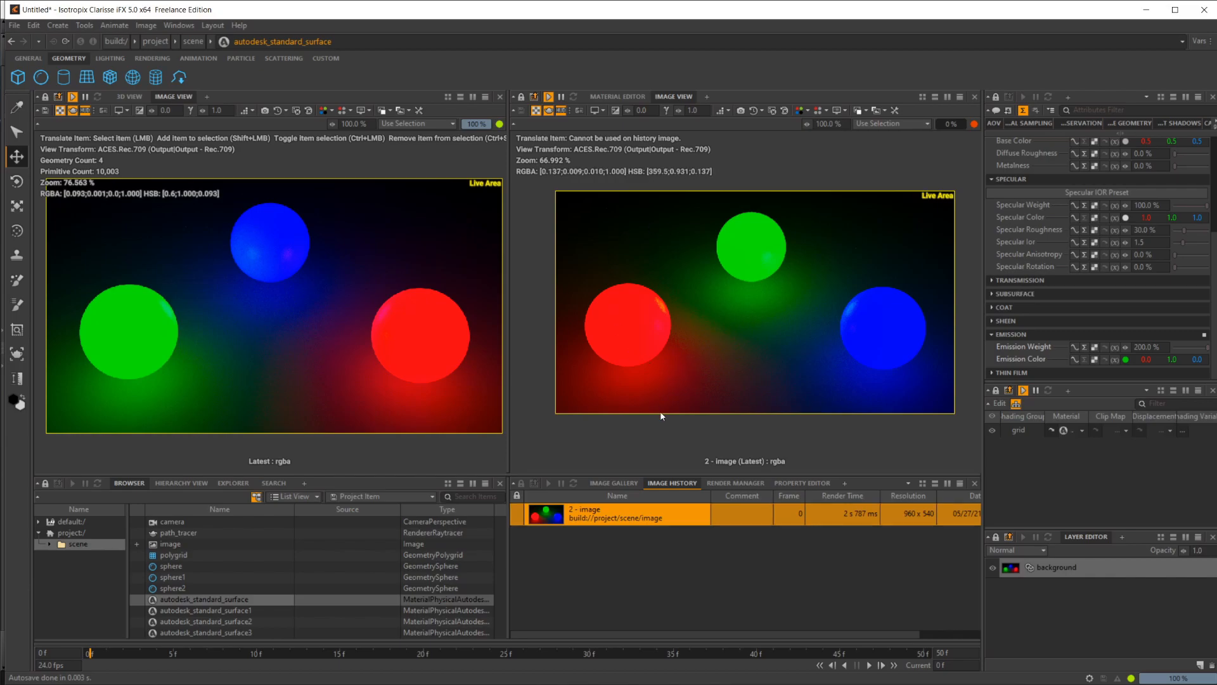
drag(605, 519, 716, 317)
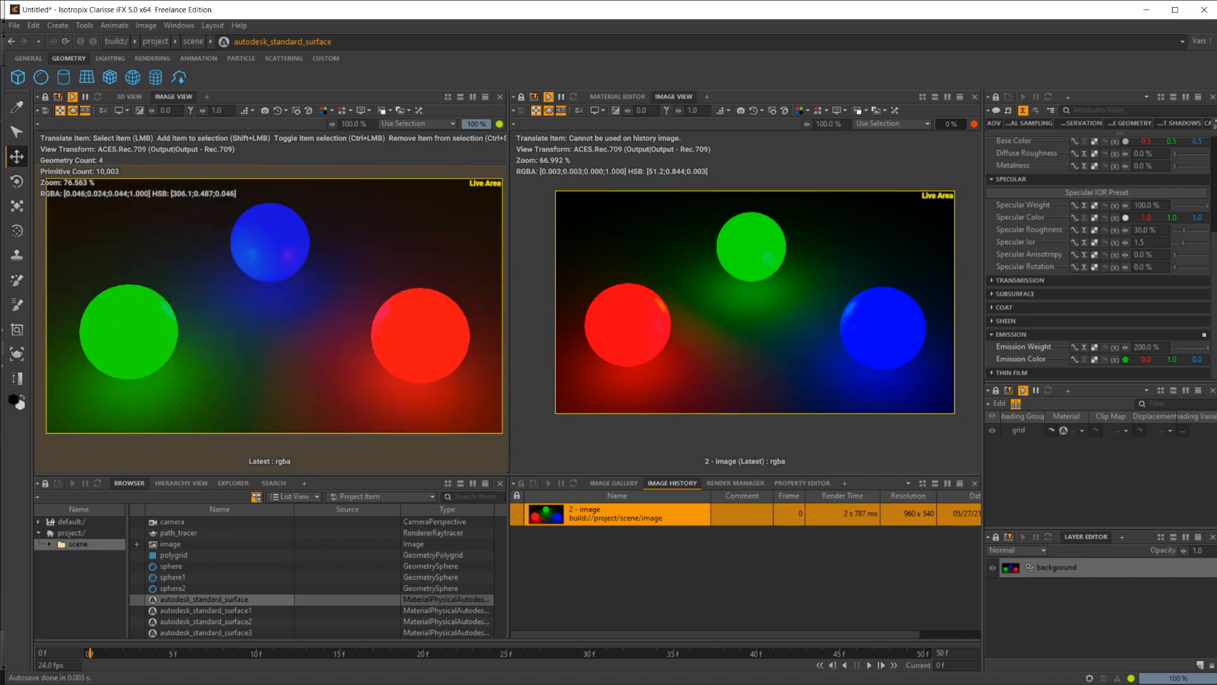
- Change the emission color of autodesk_standard_surface, the green sphere's material, to blue (0, 0, 1)
click(127, 330)
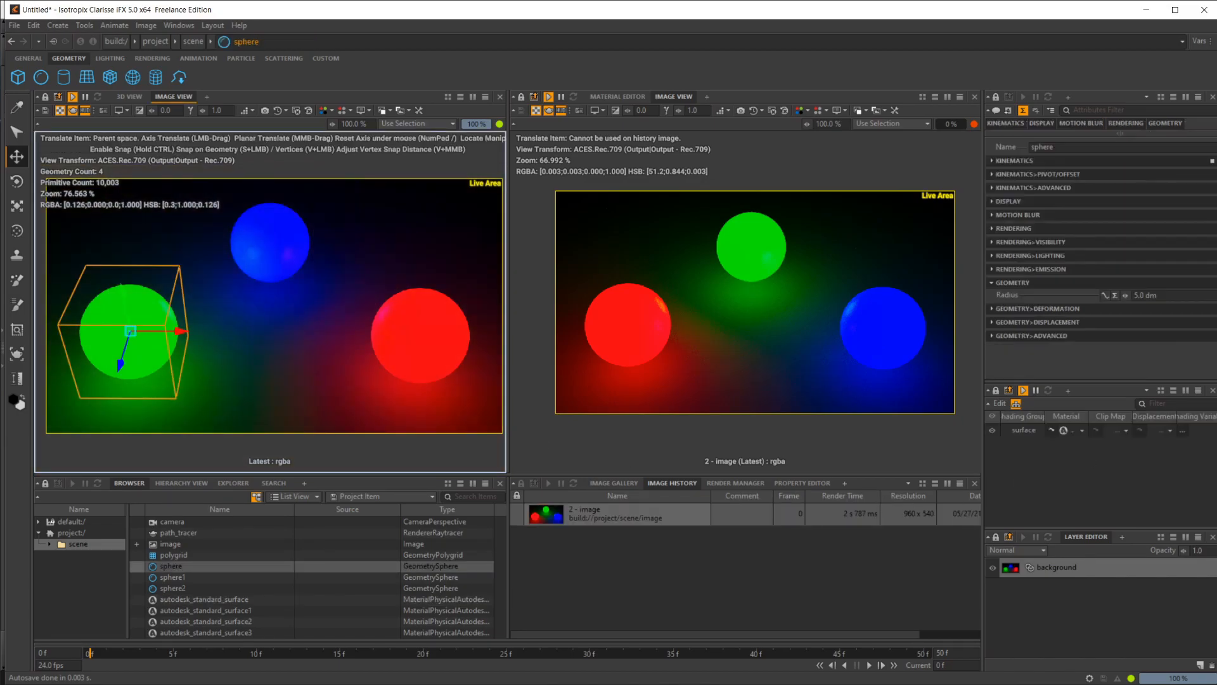
click(241, 599)
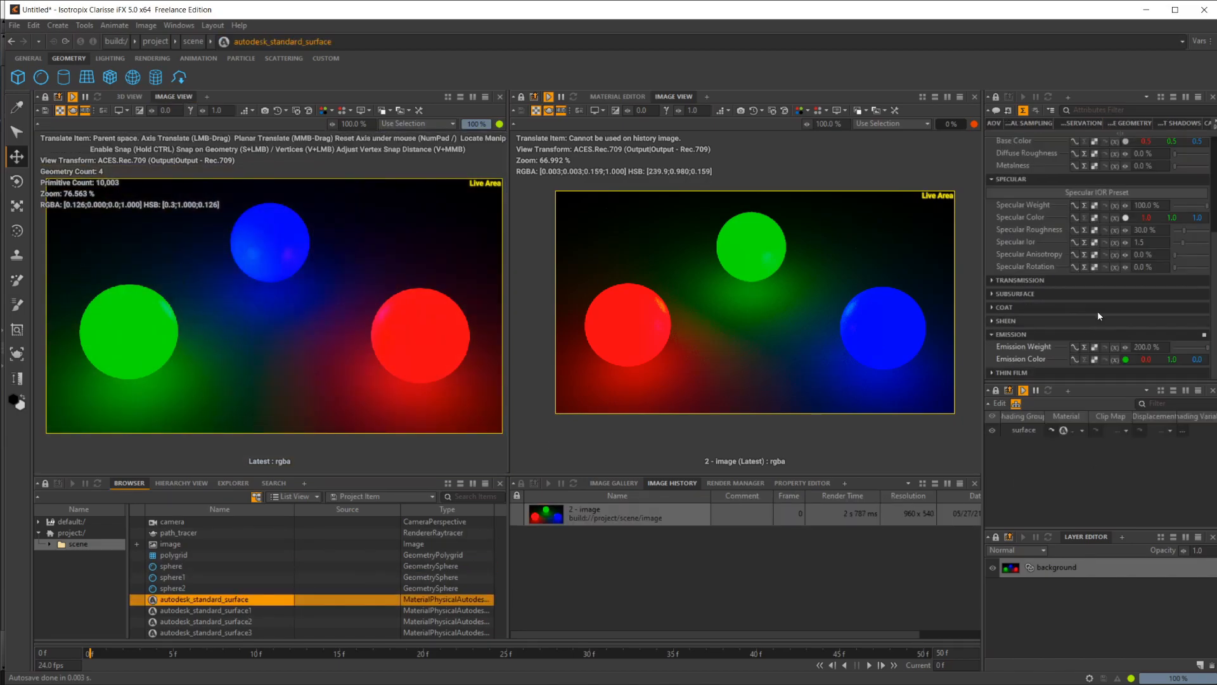
click(1173, 359)
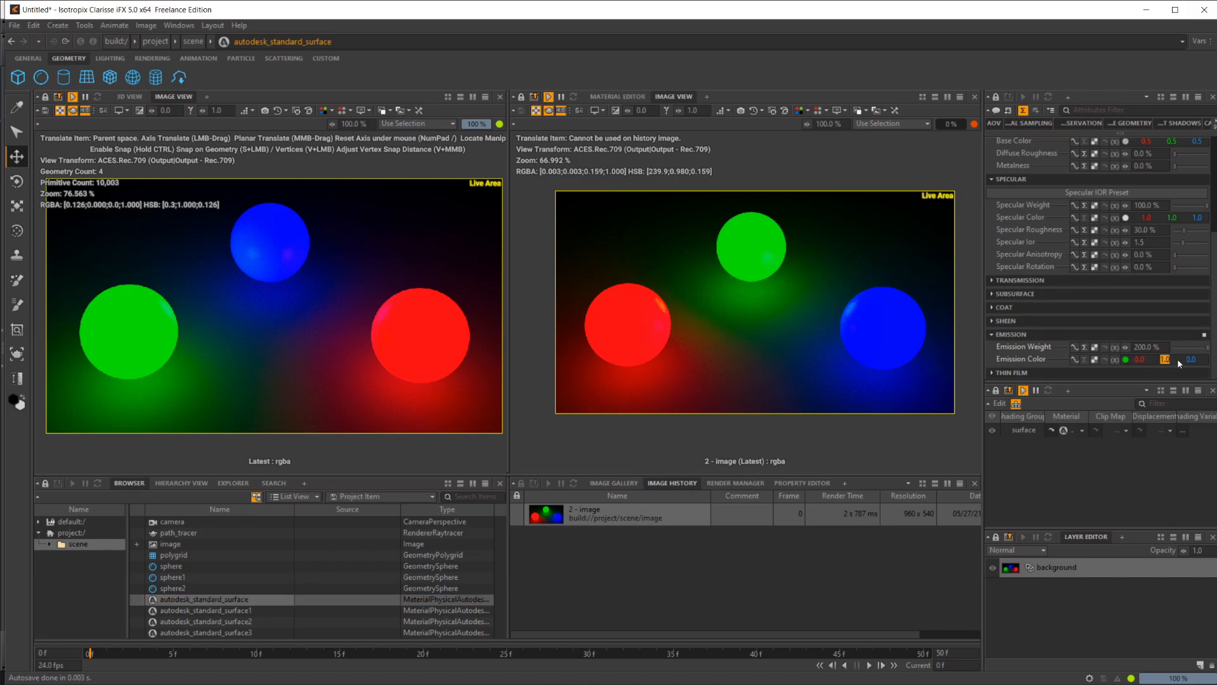
text(0)
key(Return)
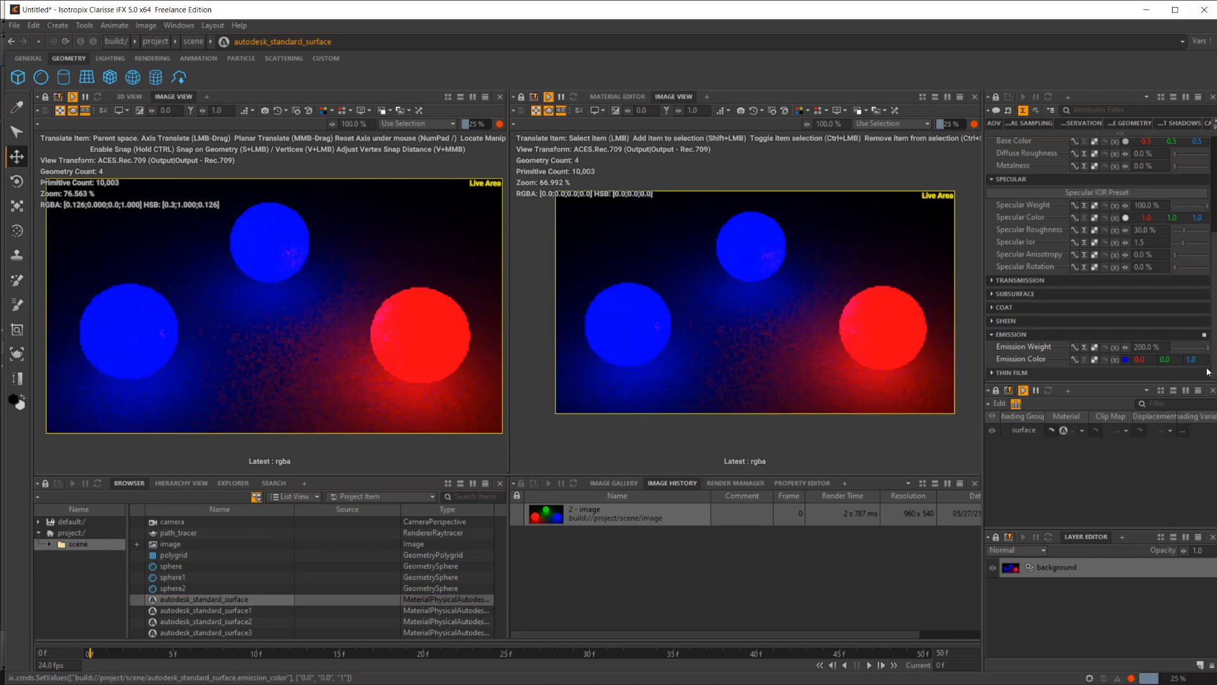
- Change the emission color of autodesk_standard_surface1, the back sphere's material, to red (1, 0, 0)
click(253, 609)
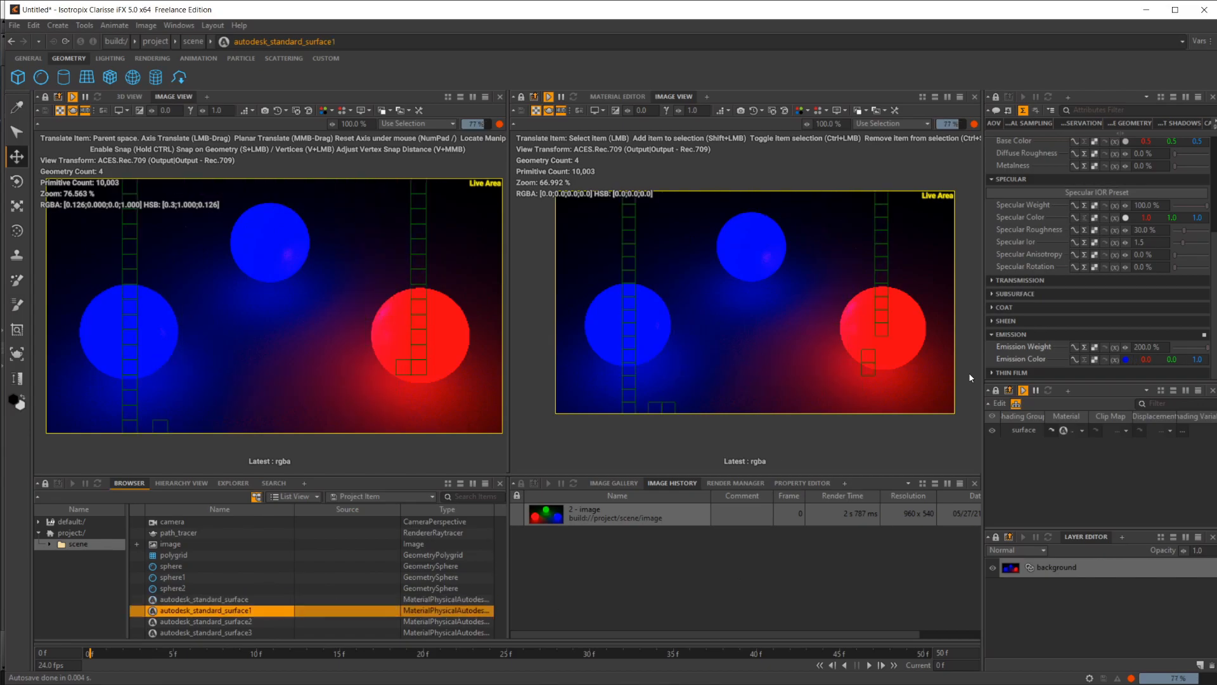
click(1149, 363)
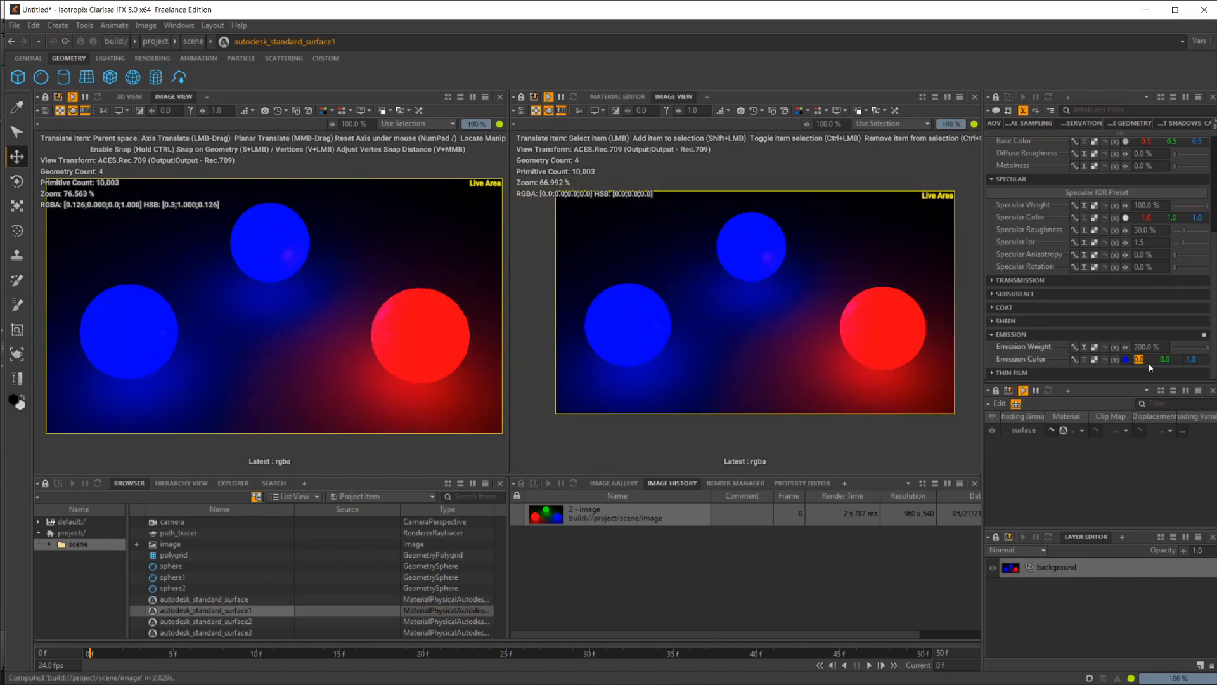
text(1)
key(Return)
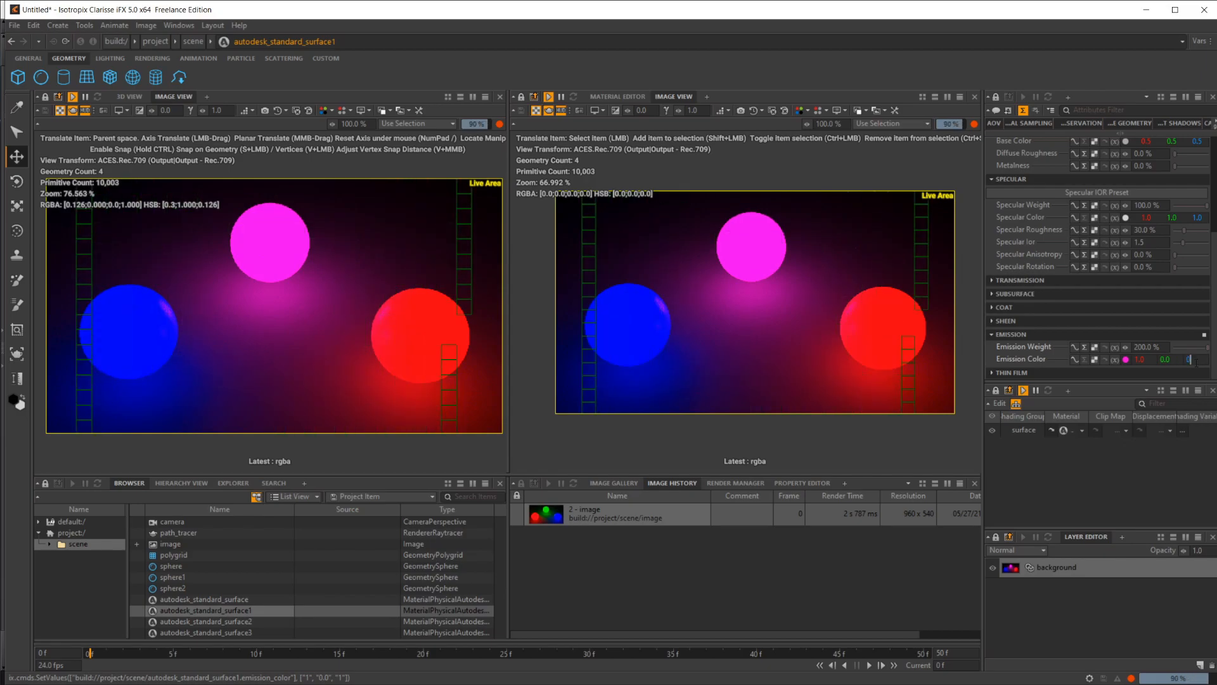
text(0)
key(Return)
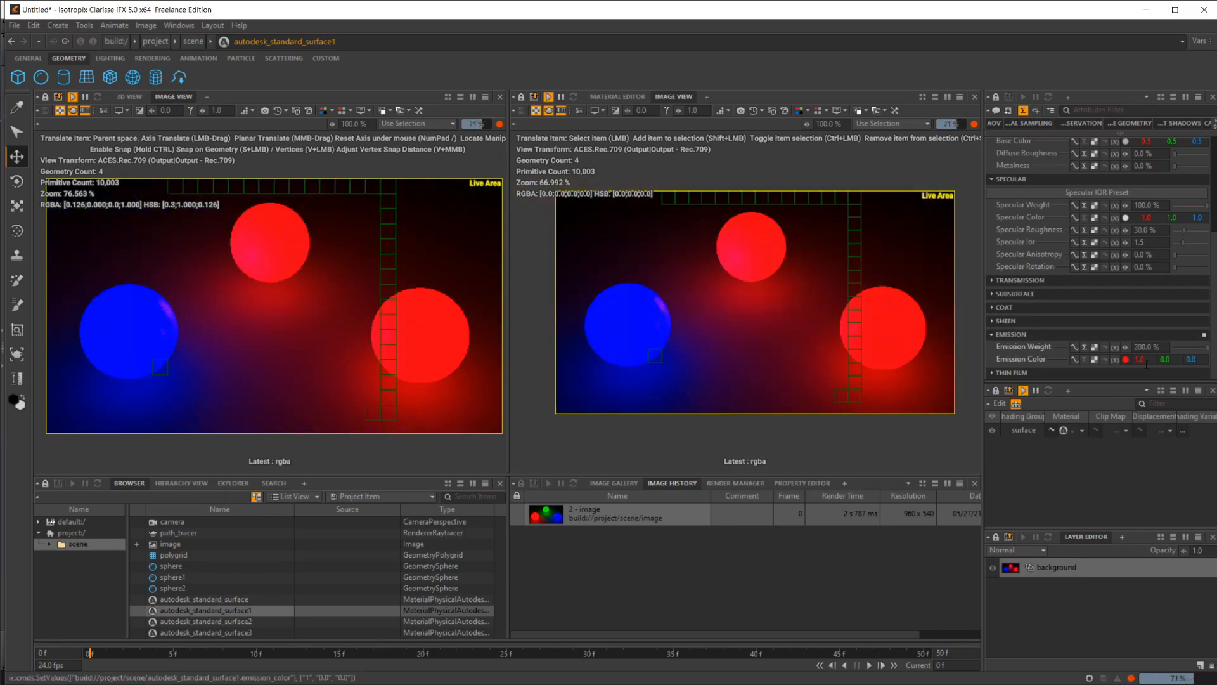
- Change the emission color of autodesk_standard_surface2, the remaining front sphere's material, to green (0, 1, 0)
click(260, 619)
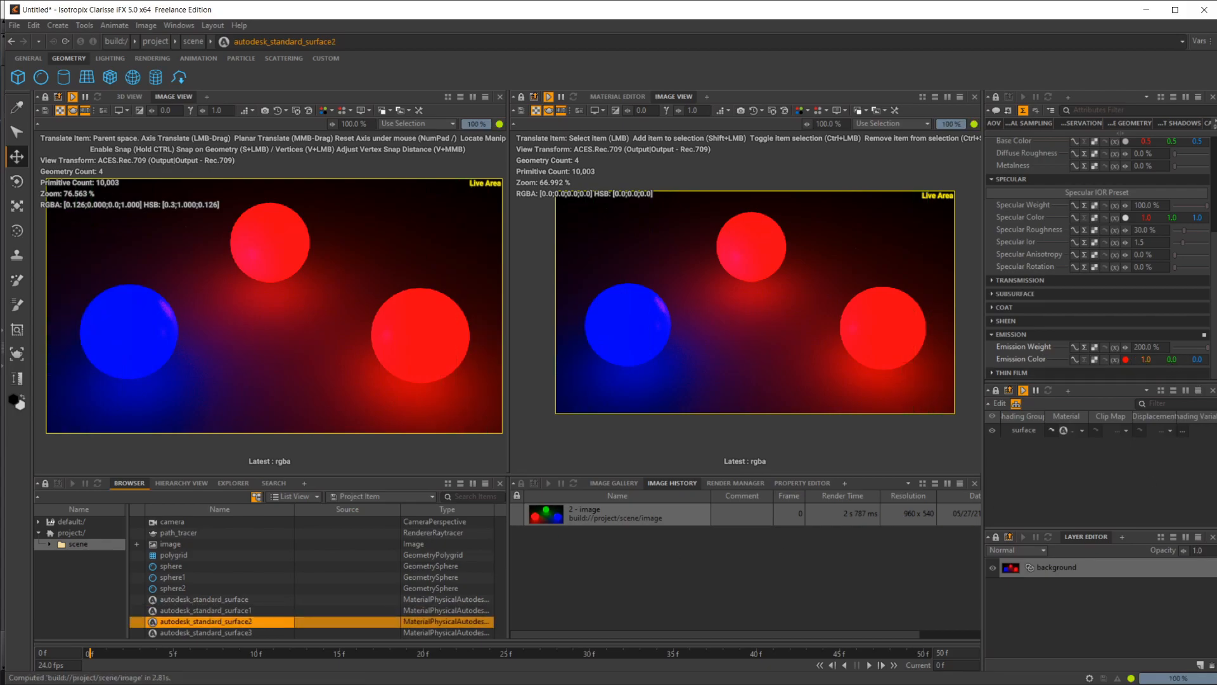
click(1147, 359)
text(0)
key(Tab)
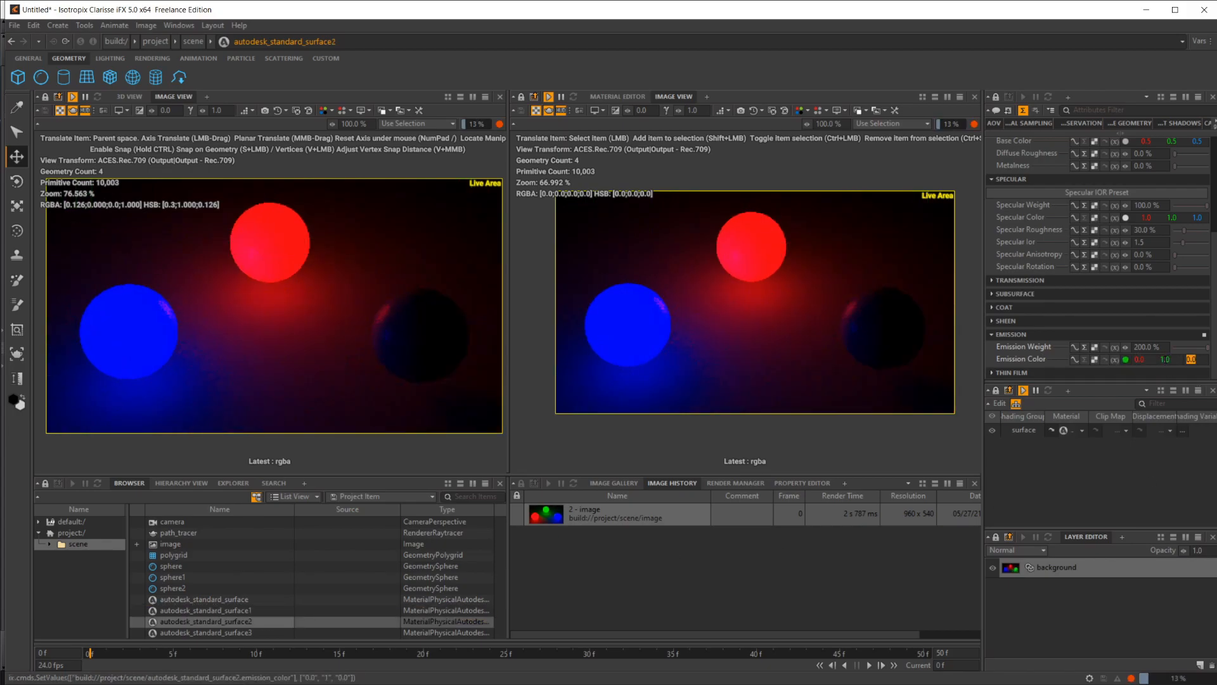
text(1)
key(Return)
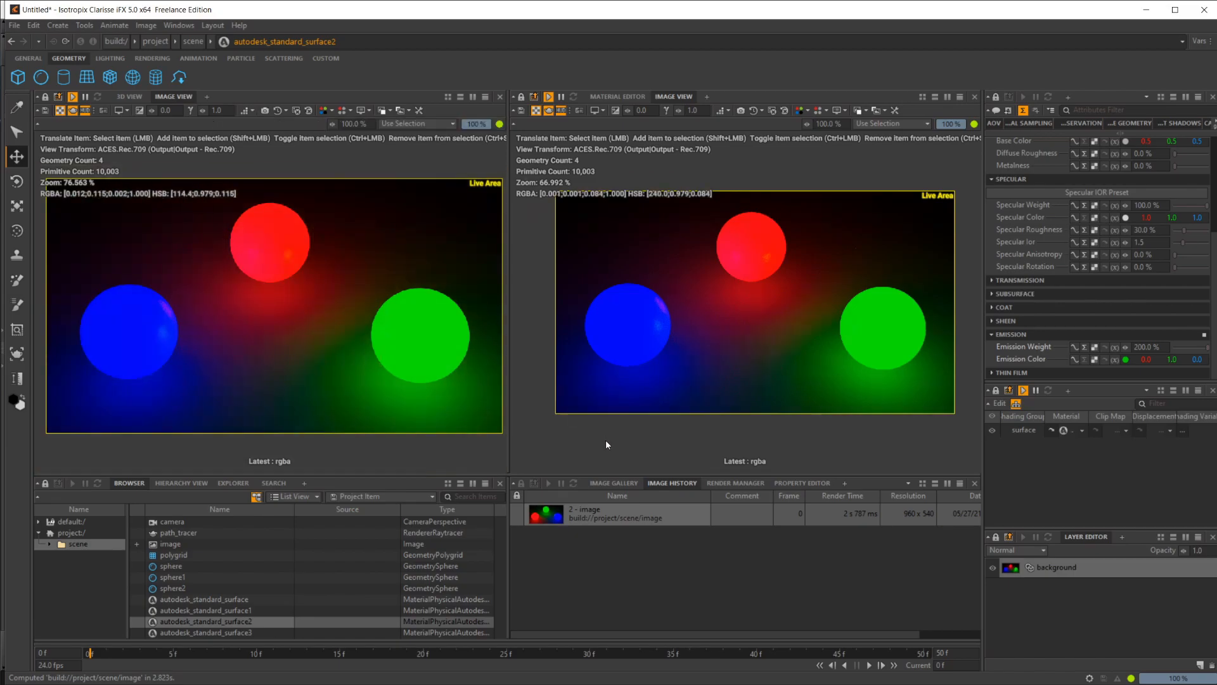
- Store the current render in the image history, and load the new and the 2 - image snapshots alternately into the second Image View
click(267, 111)
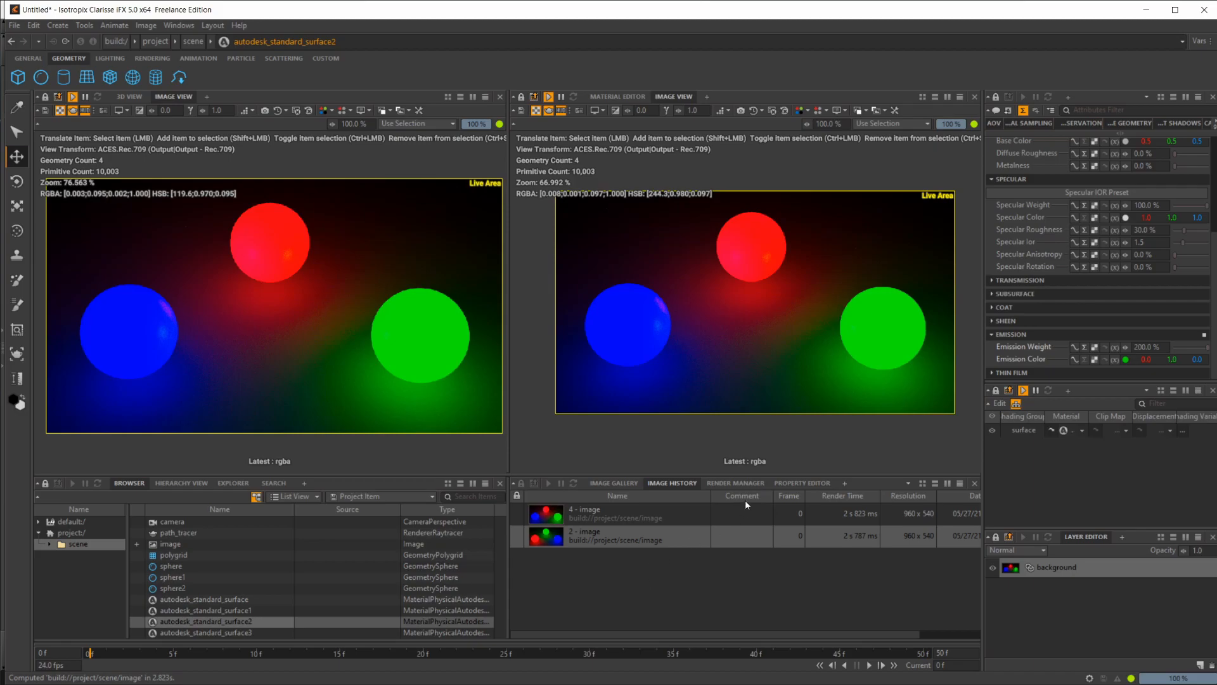
click(610, 535)
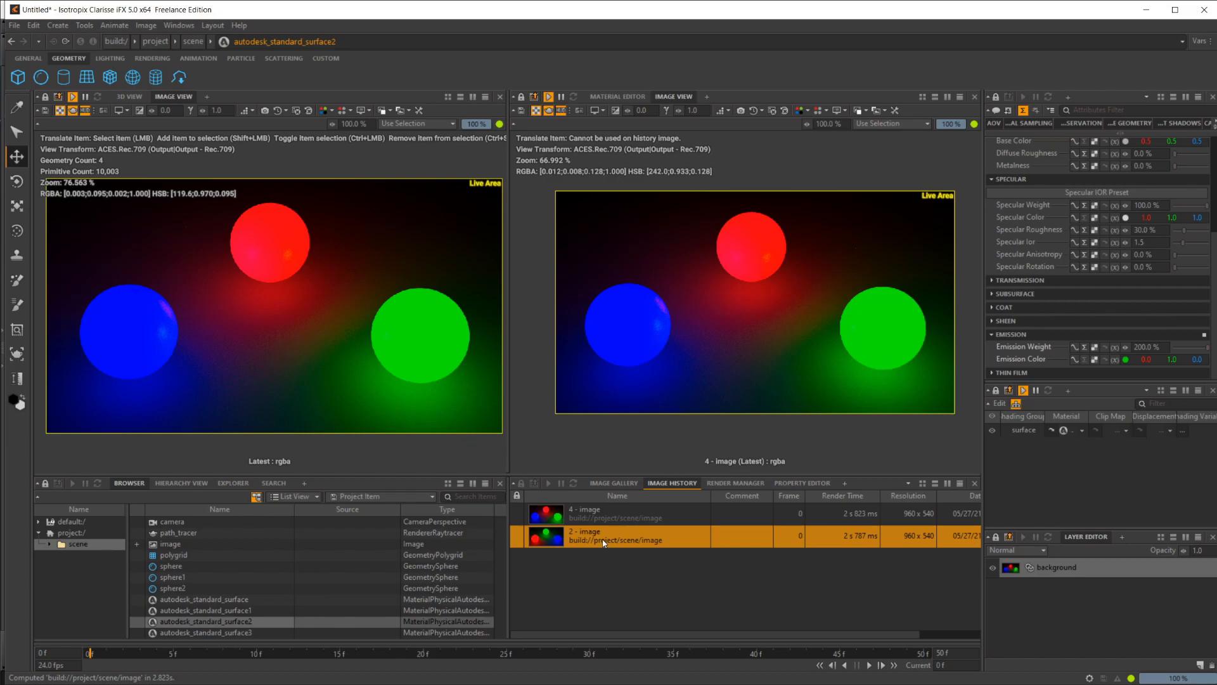
drag(603, 513, 656, 400)
drag(656, 538, 683, 458)
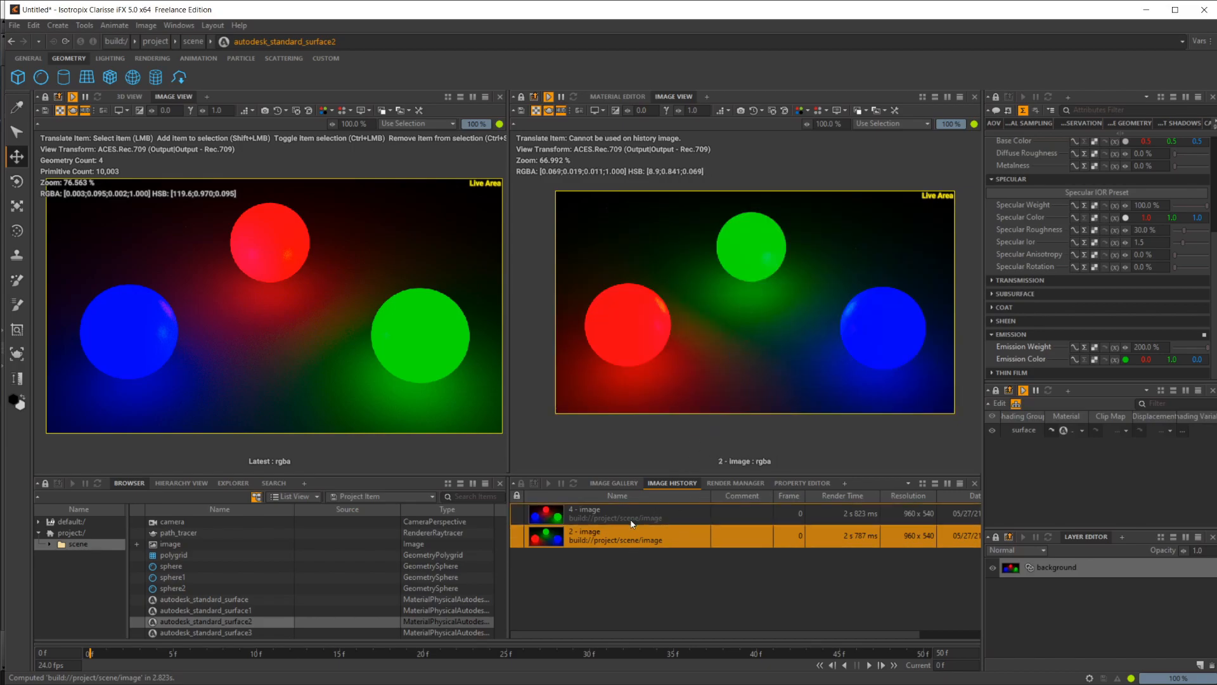
drag(631, 521, 680, 458)
drag(630, 543, 715, 334)
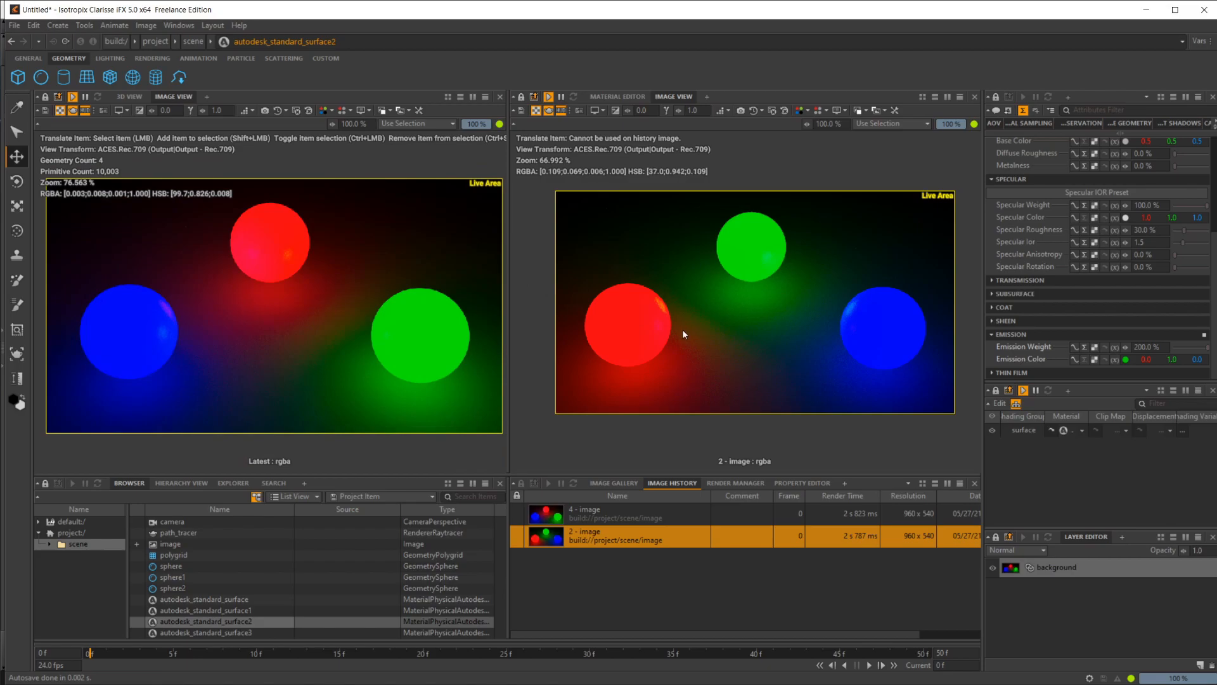
- Compare the 4 - image, 2 - image and Latest history versions in the second Image View, ending on 4 - image
click(760, 111)
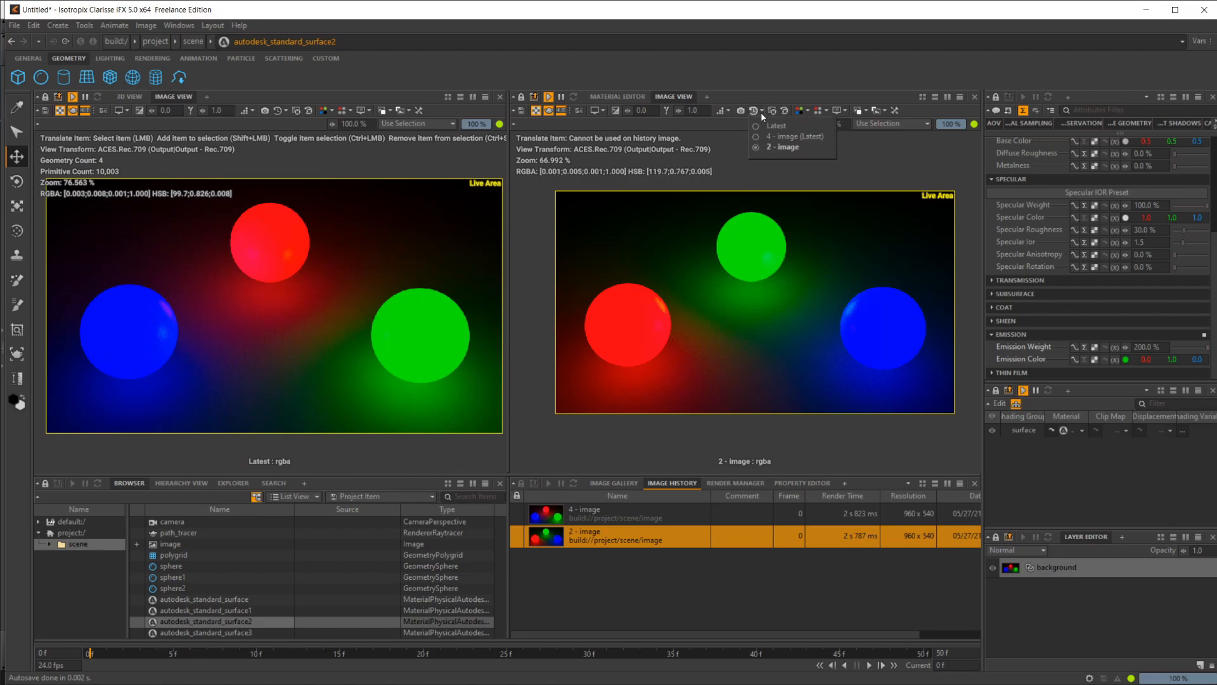
click(786, 137)
click(761, 110)
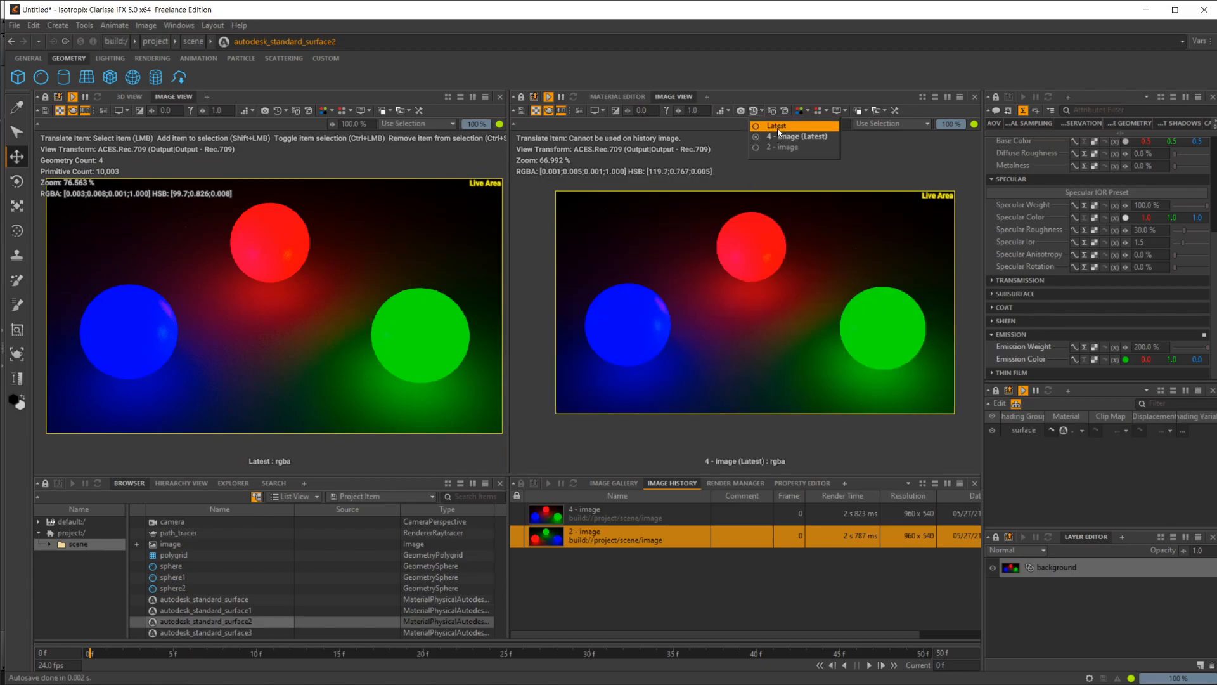
click(783, 147)
click(760, 113)
click(758, 125)
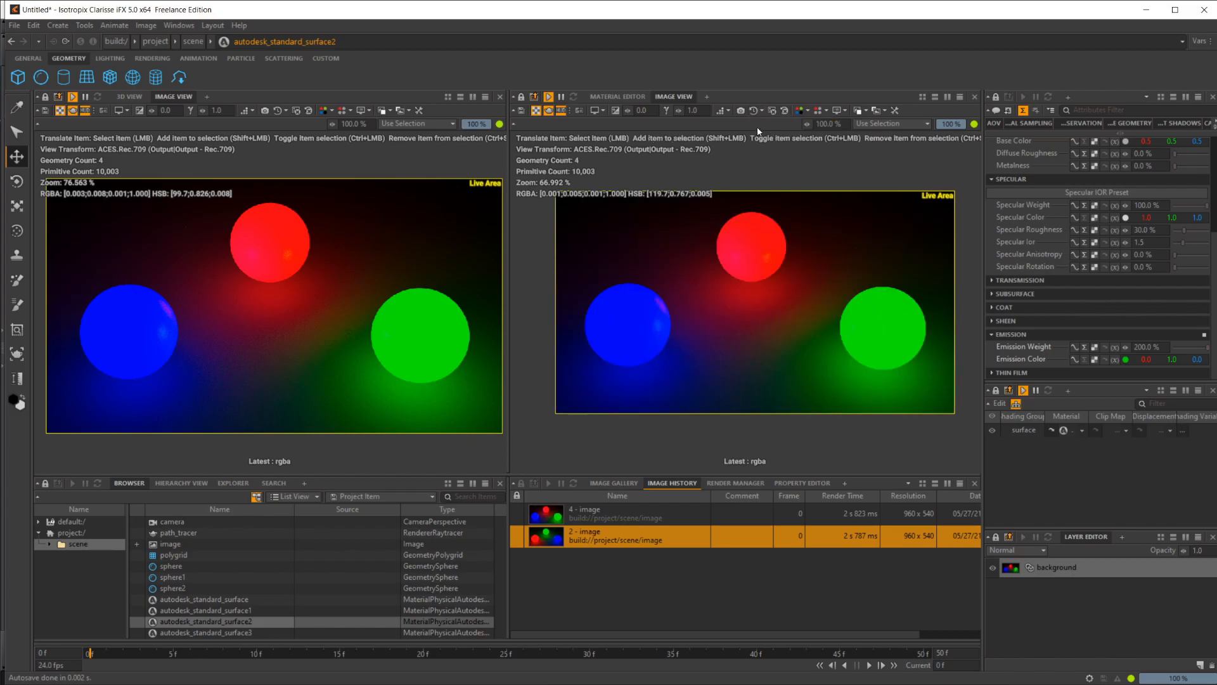
click(761, 111)
click(778, 134)
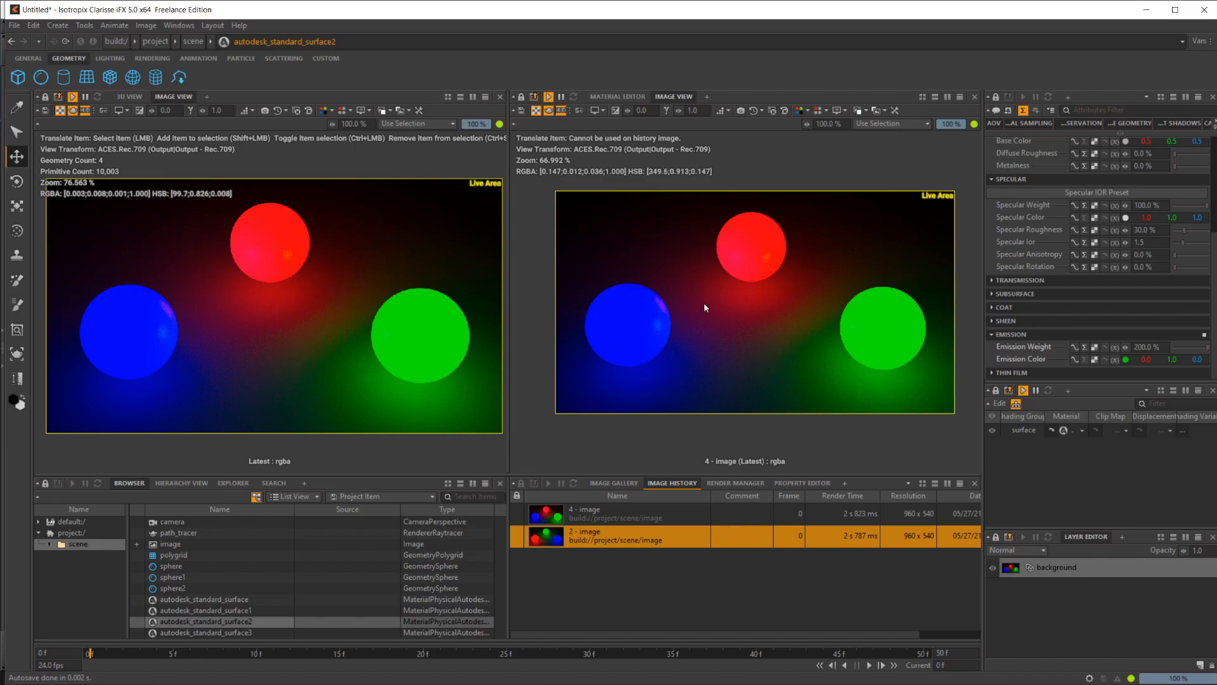
- Select the 4 - image entry in the image history to examine its render details
click(866, 521)
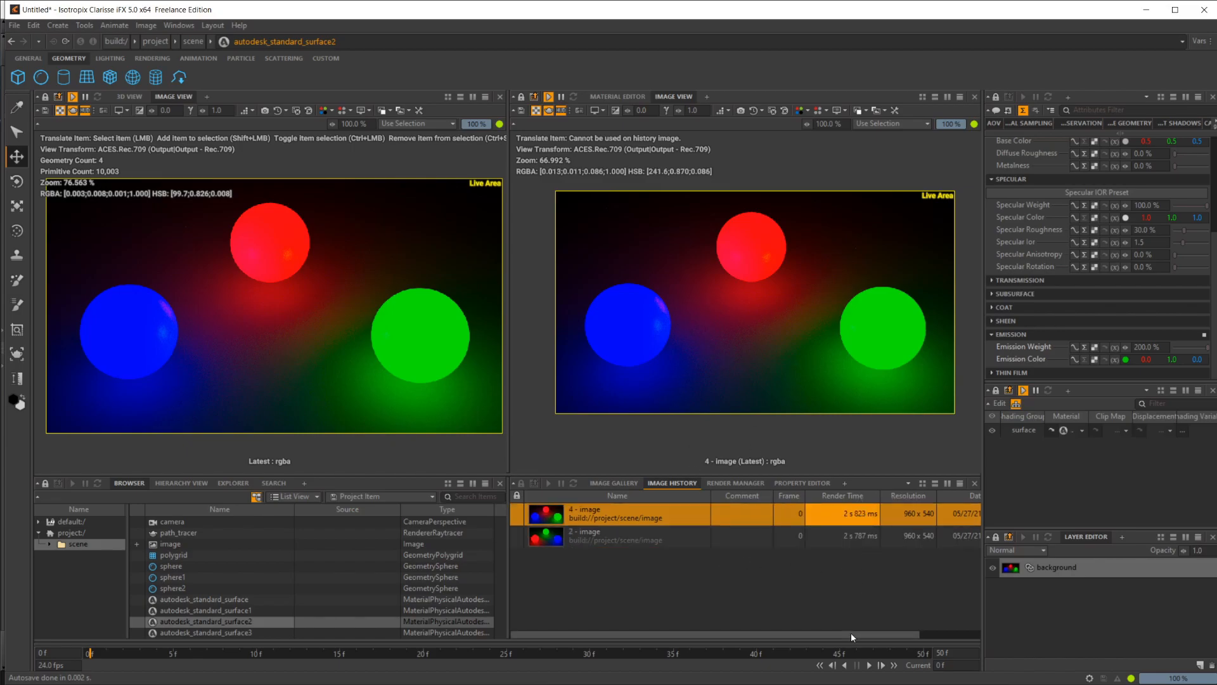